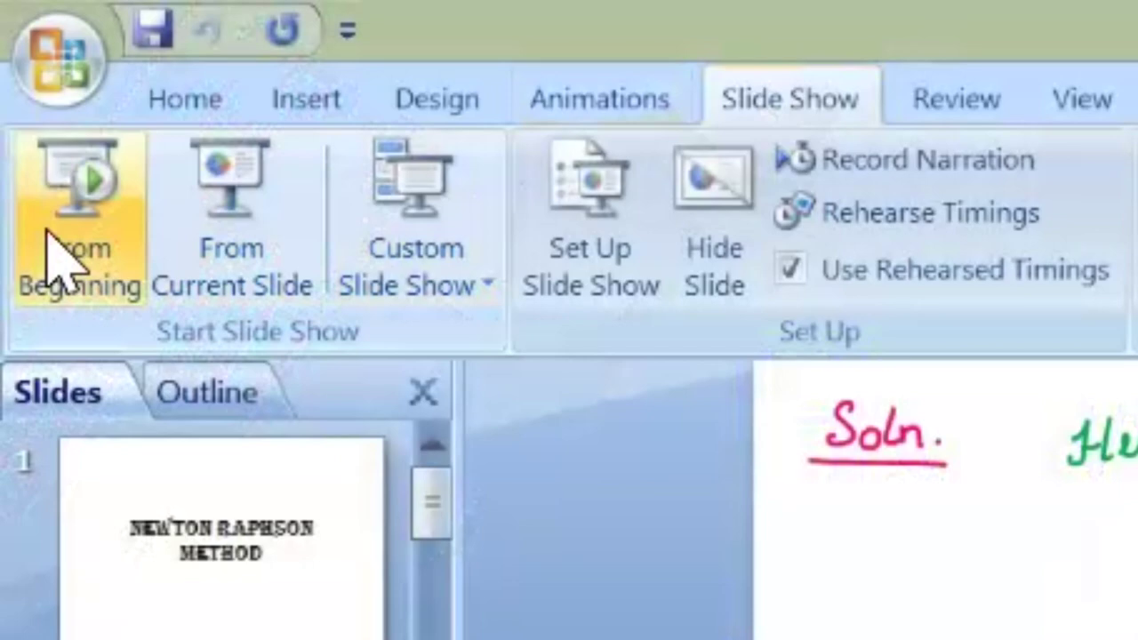
- Run the slide show From Beginning and step forward, back, then forward to the 3rd/4th iteration slide
left_click(49, 233)
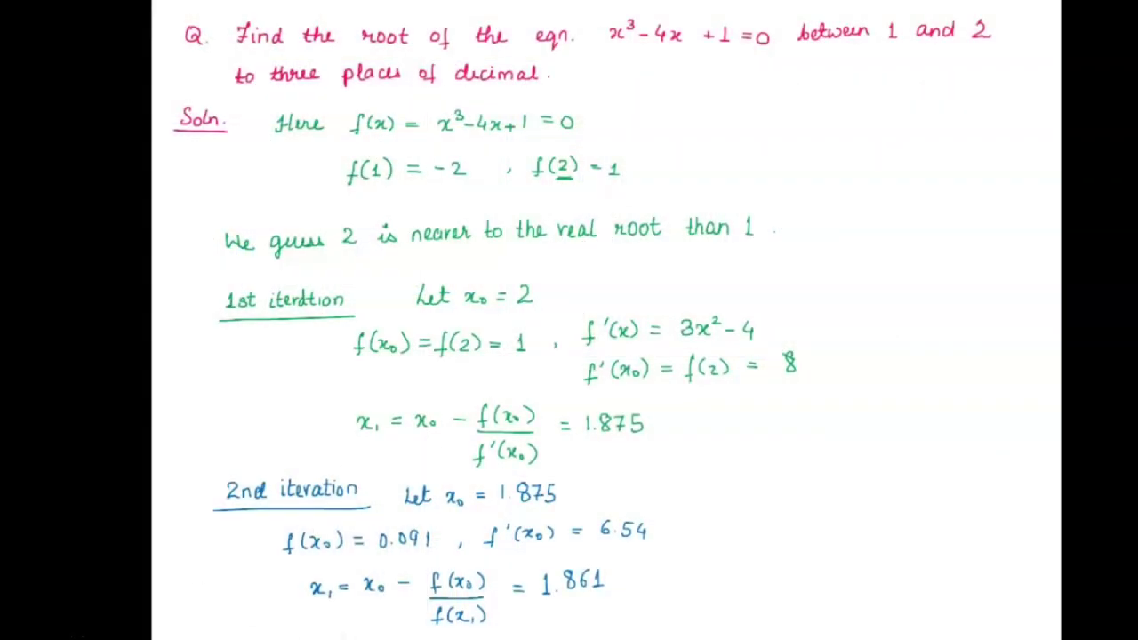
key("Right")
key("Left")
key("Left")
key("Right")
key("Right")
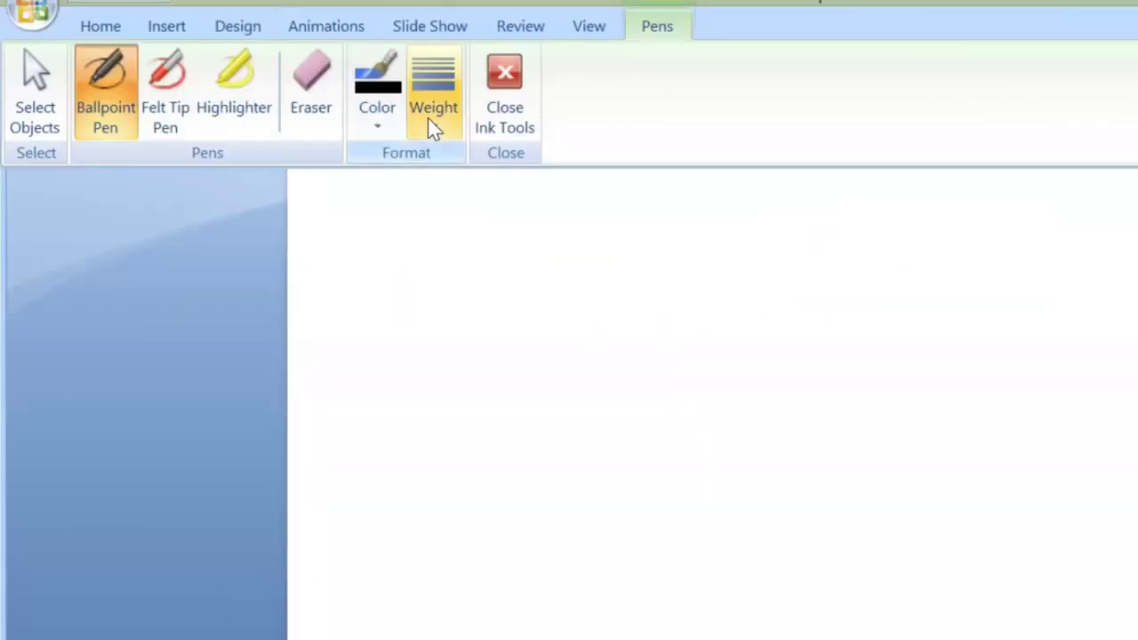
- Set the ink weight to 2¼ pt, try the red felt-tip pen, then switch to the black ballpoint pen
left_click(430, 125)
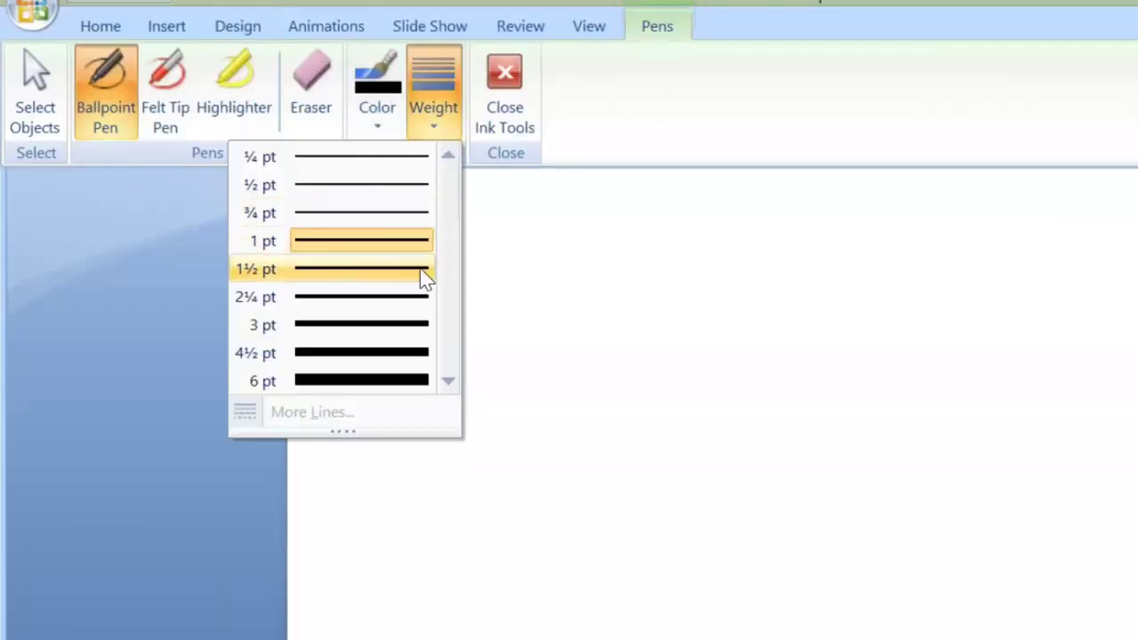
left_click(409, 299)
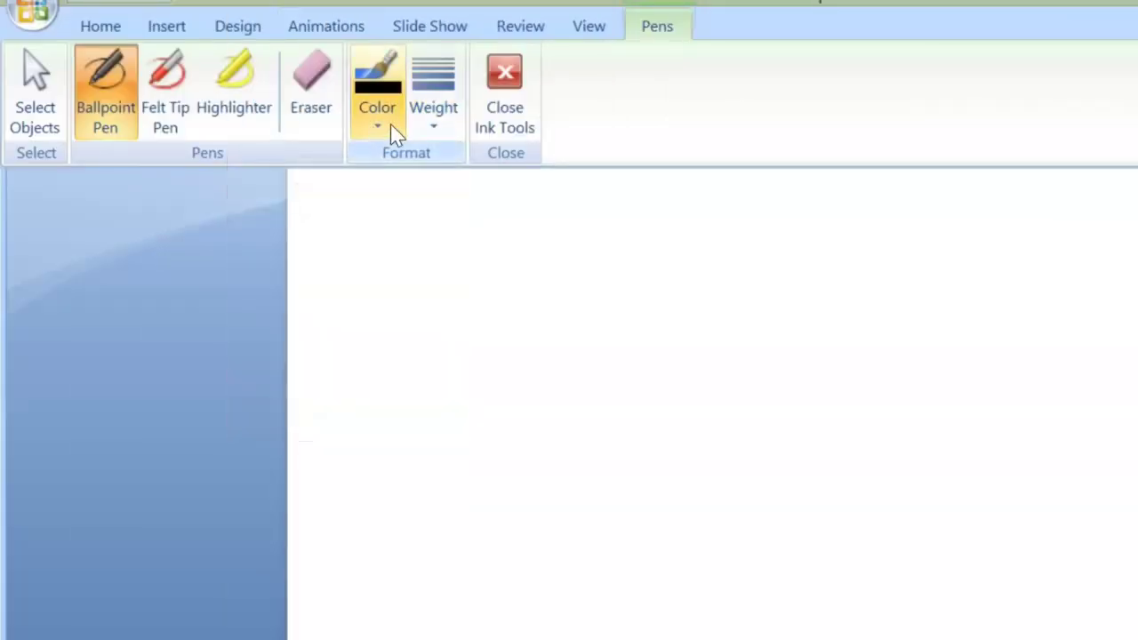
left_click(397, 135)
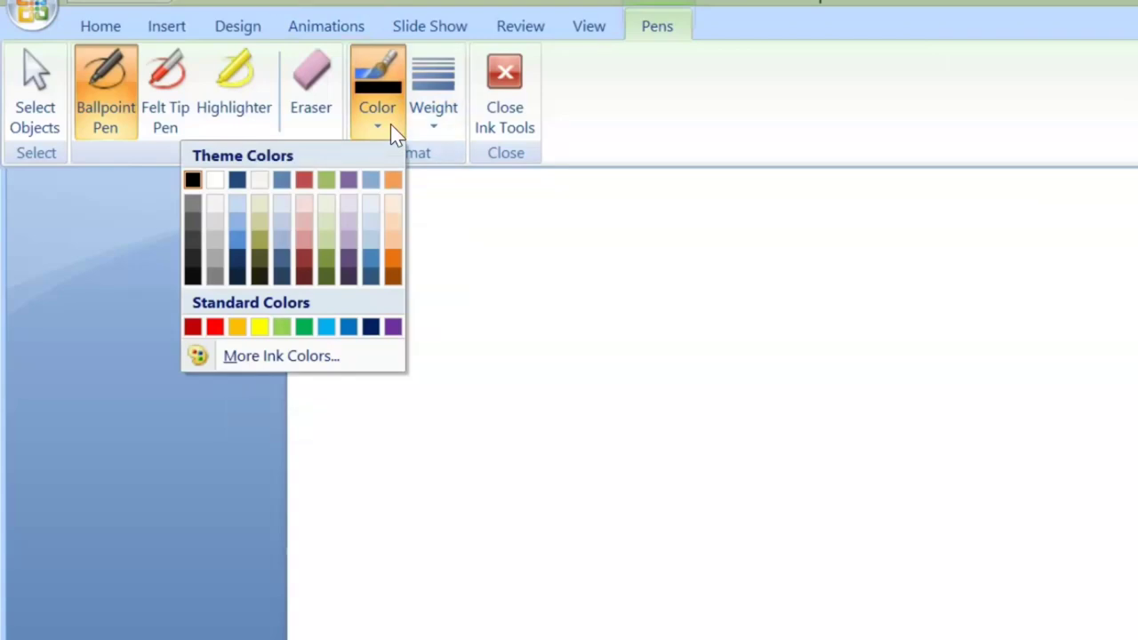
left_click(171, 103)
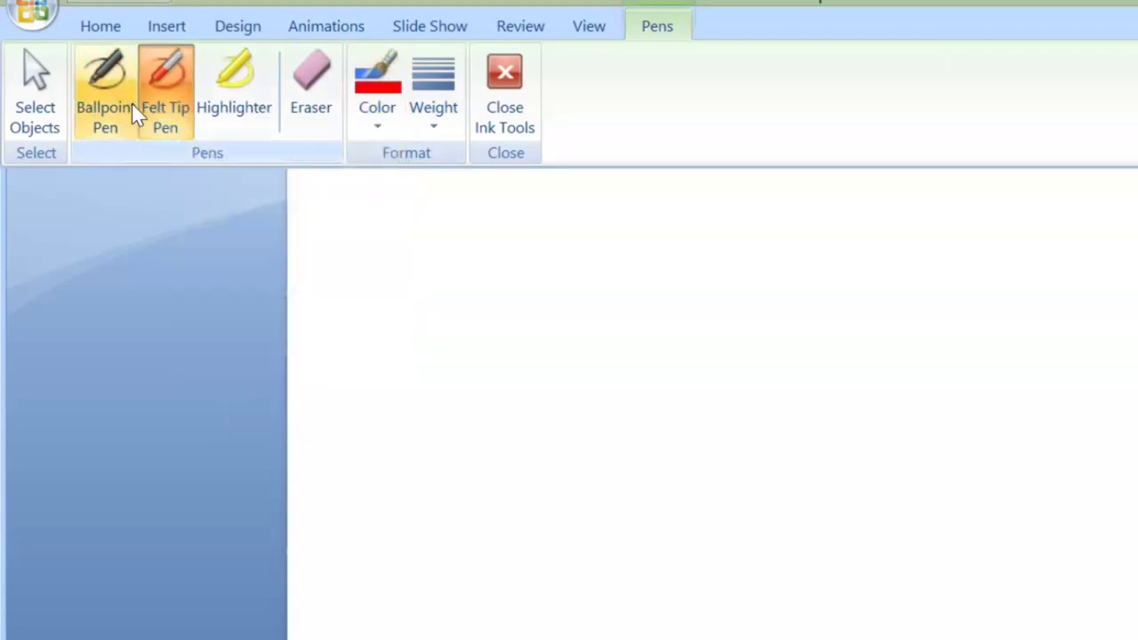
left_click(131, 103)
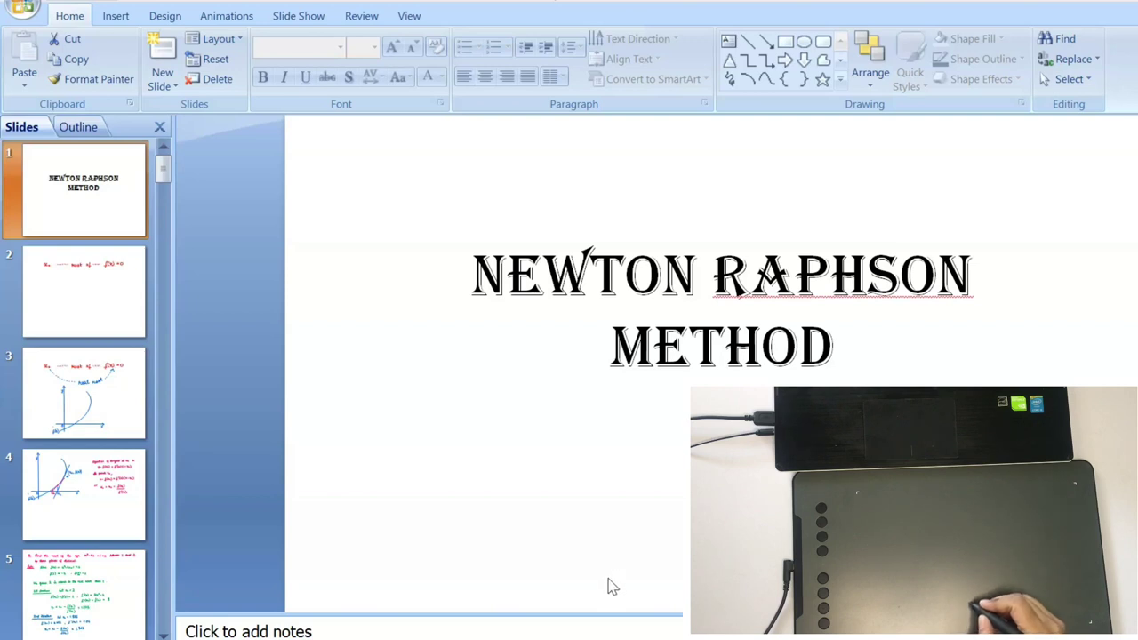
- Focus the title slide's editing area and show the Review tab tools
left_click(494, 487)
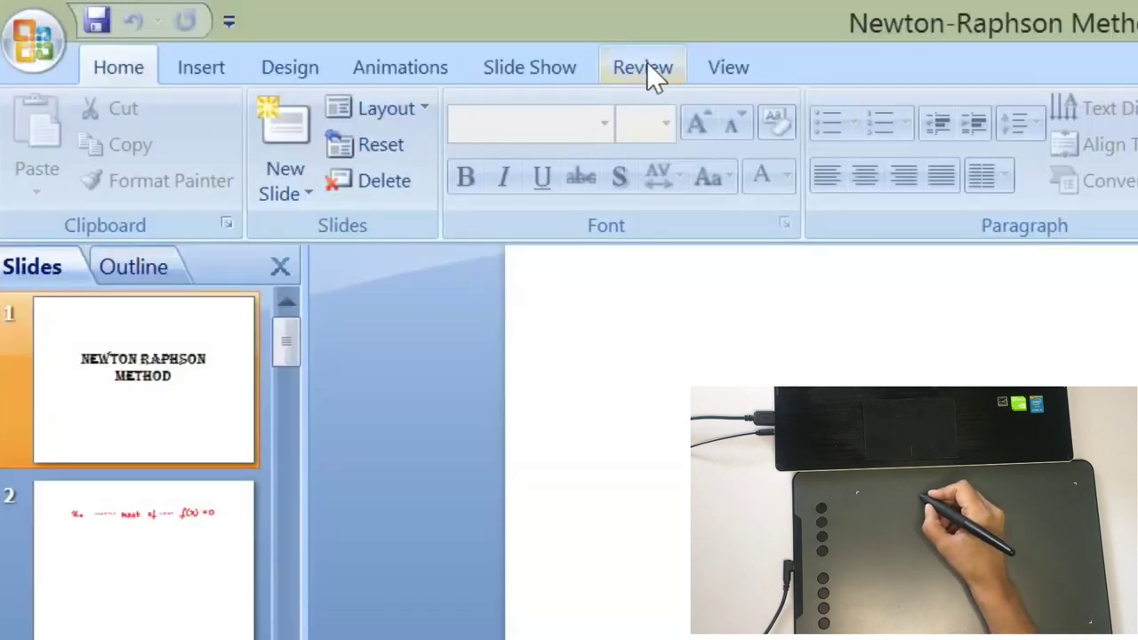
left_click(645, 71)
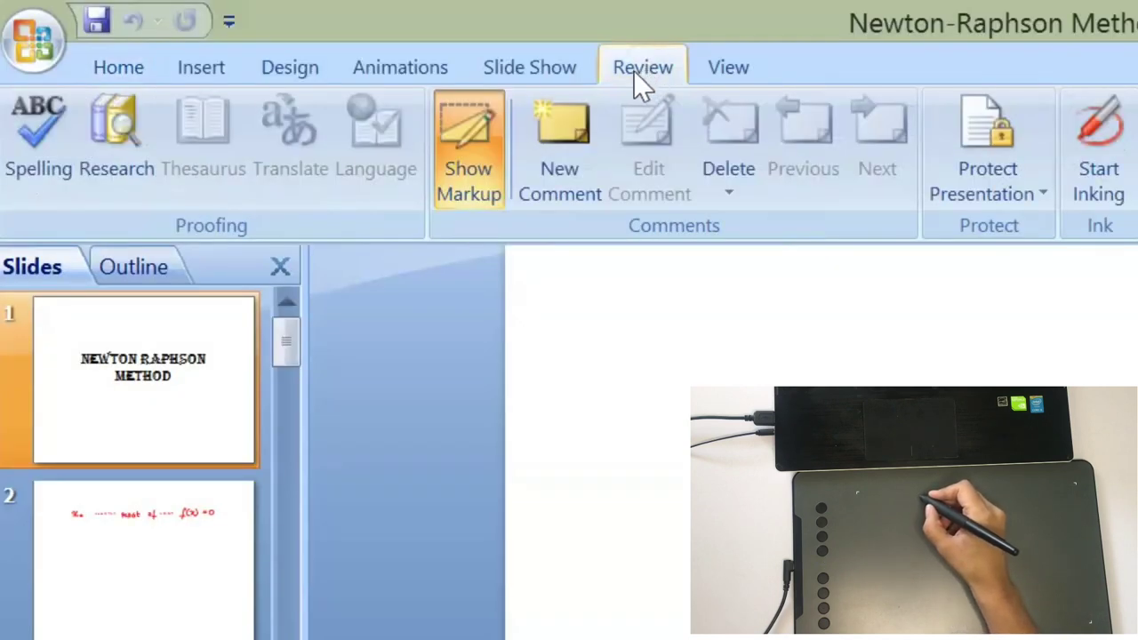
- Start inking at 1 pt weight, draw a red test stroke below the title, then undo it
left_click(1111, 177)
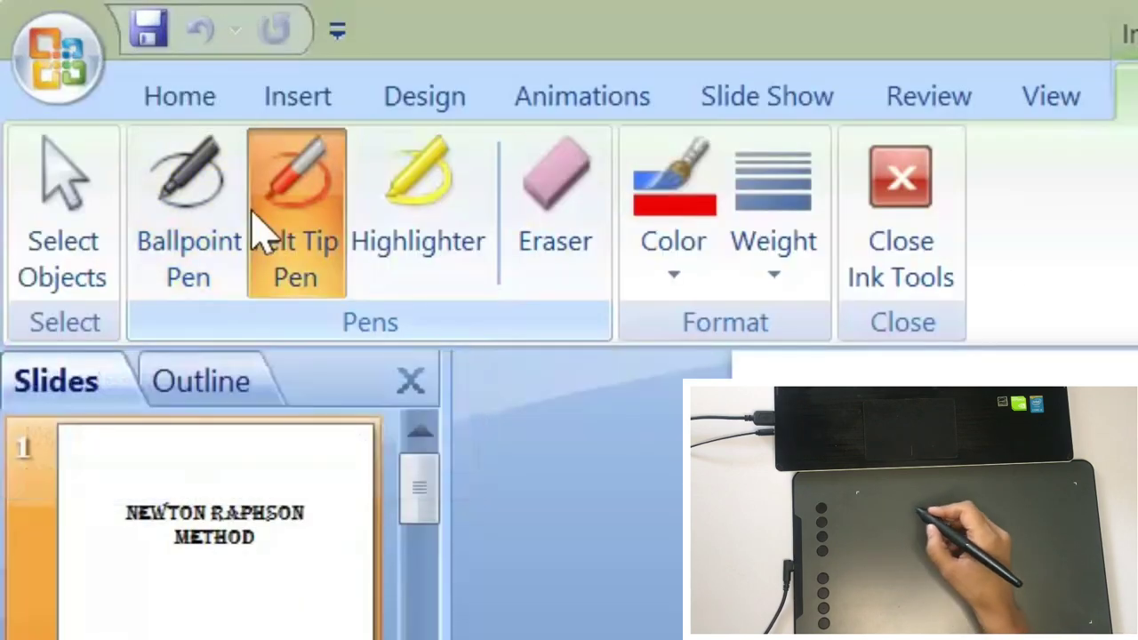
left_click(787, 268)
left_click(729, 479)
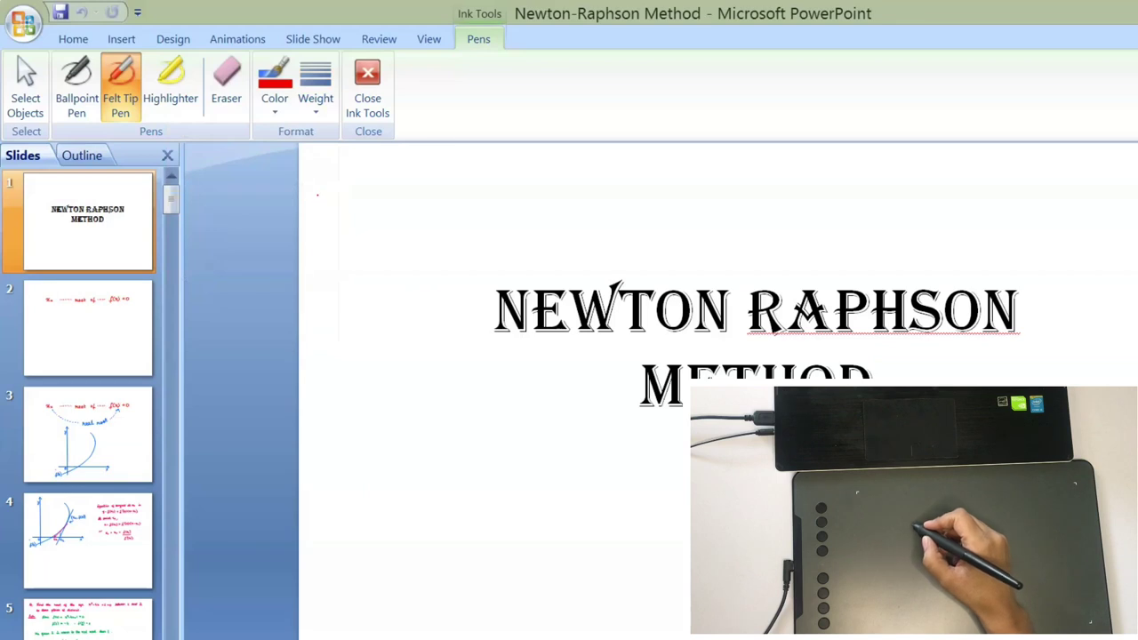
mouse_move(531, 514)
left_mouse_down()
mouse_move(579, 478)
mouse_move(591, 533)
left_mouse_up()
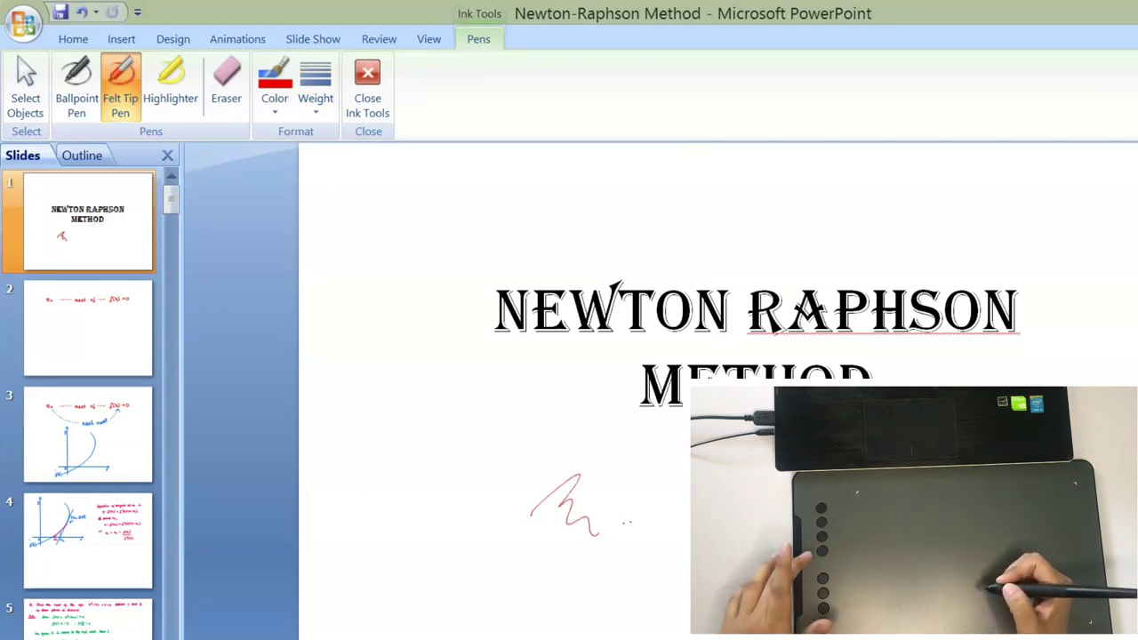
key("ctrl+z")
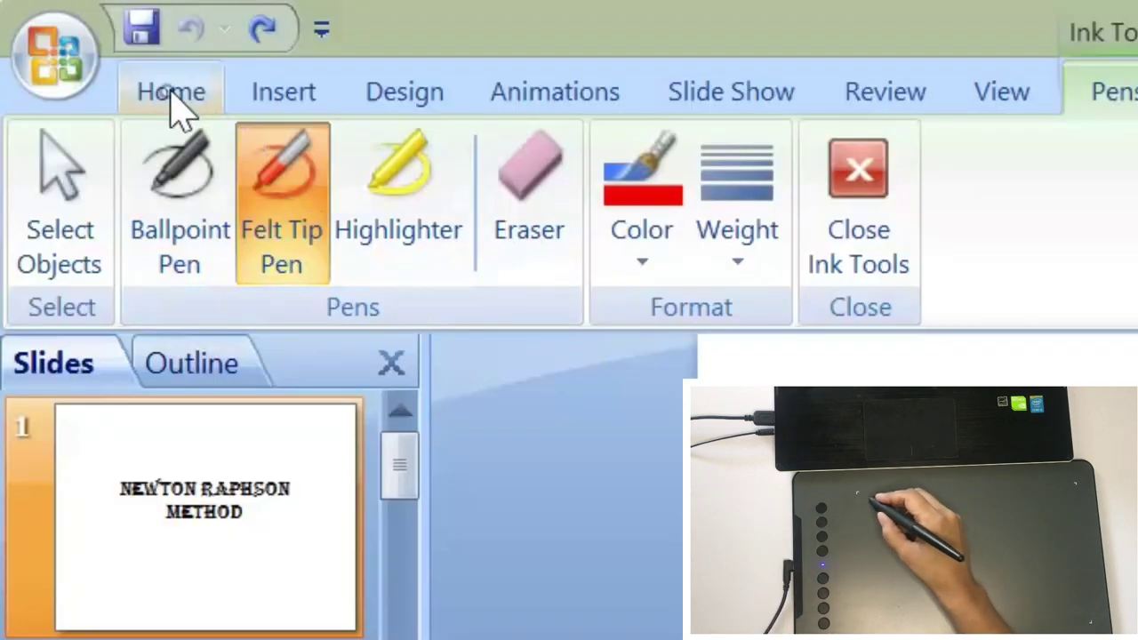
- Go from the Home tab to the Slide Show tab and run the show From Beginning
left_click(172, 94)
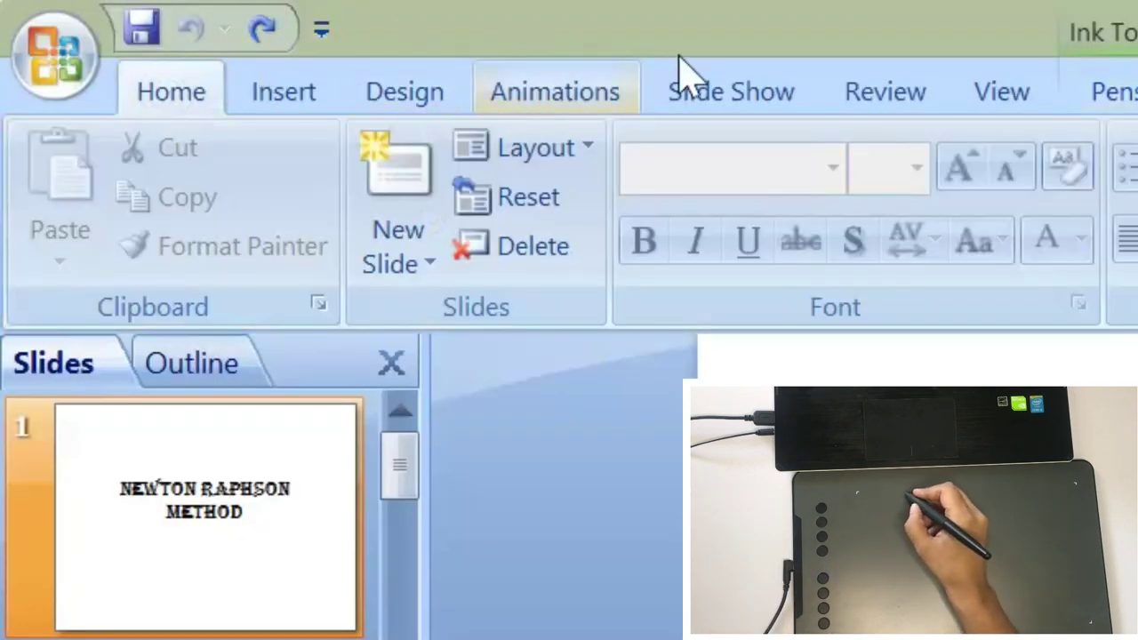
left_click(724, 96)
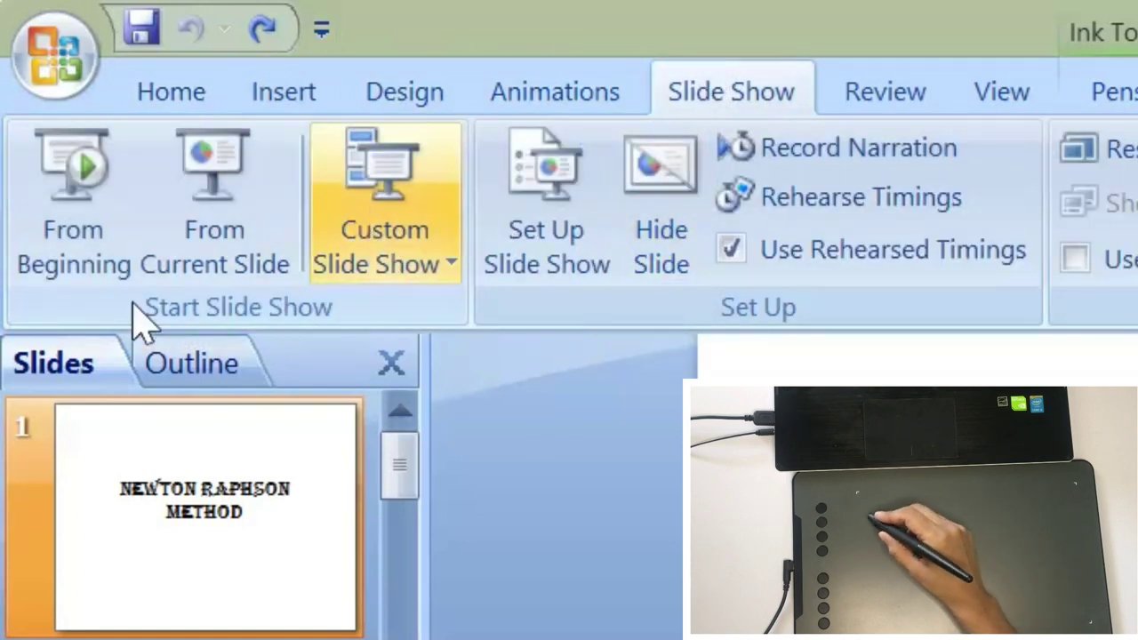
left_click(87, 260)
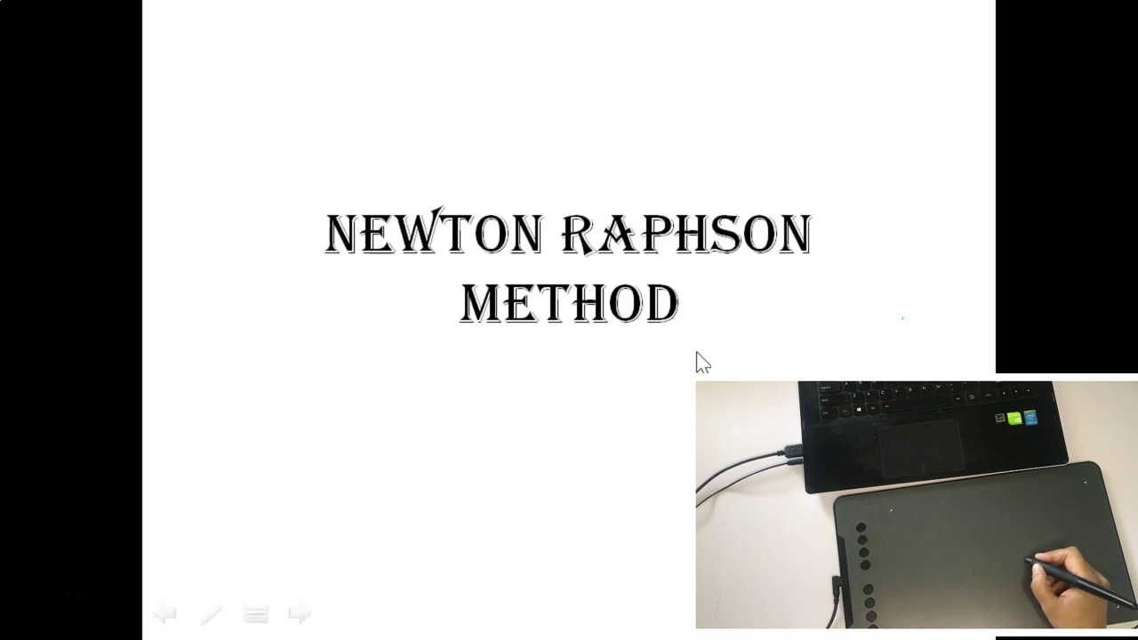
- Advance three slides to the tangent-equation graph slide and bring up the pen and pointer options menu
left_click(698, 354)
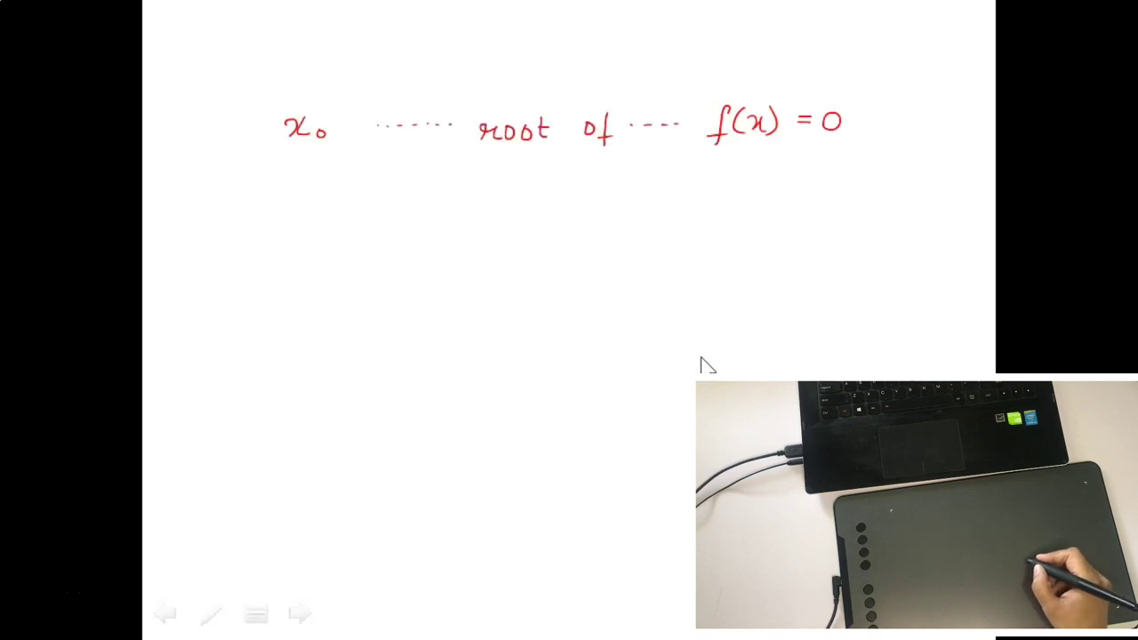
left_click(711, 365)
left_click(720, 365)
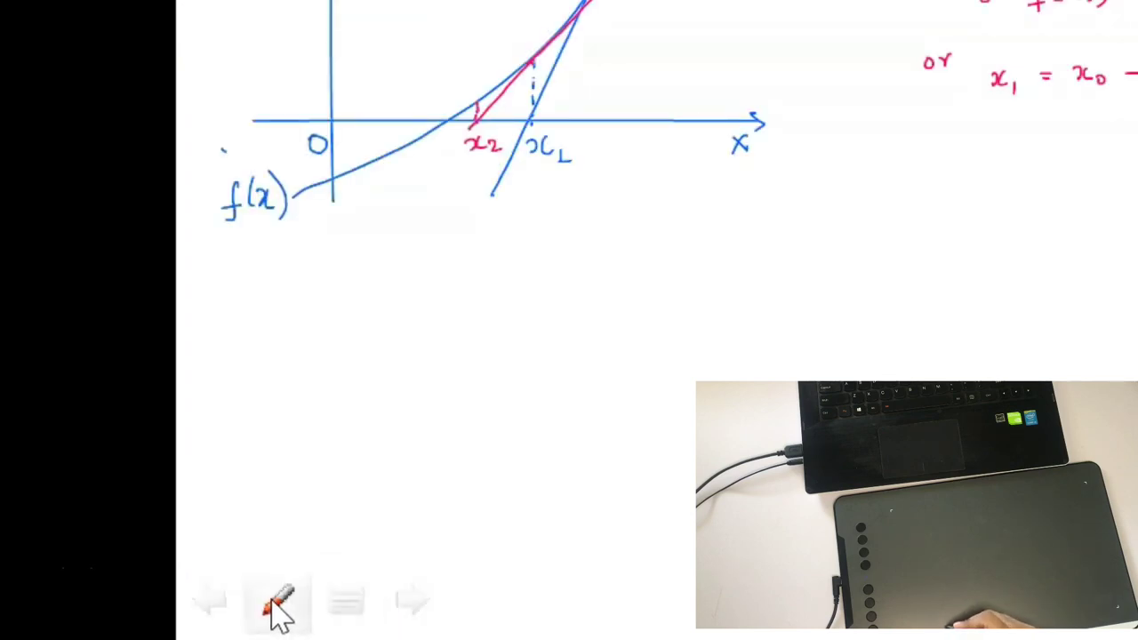
left_click(281, 608)
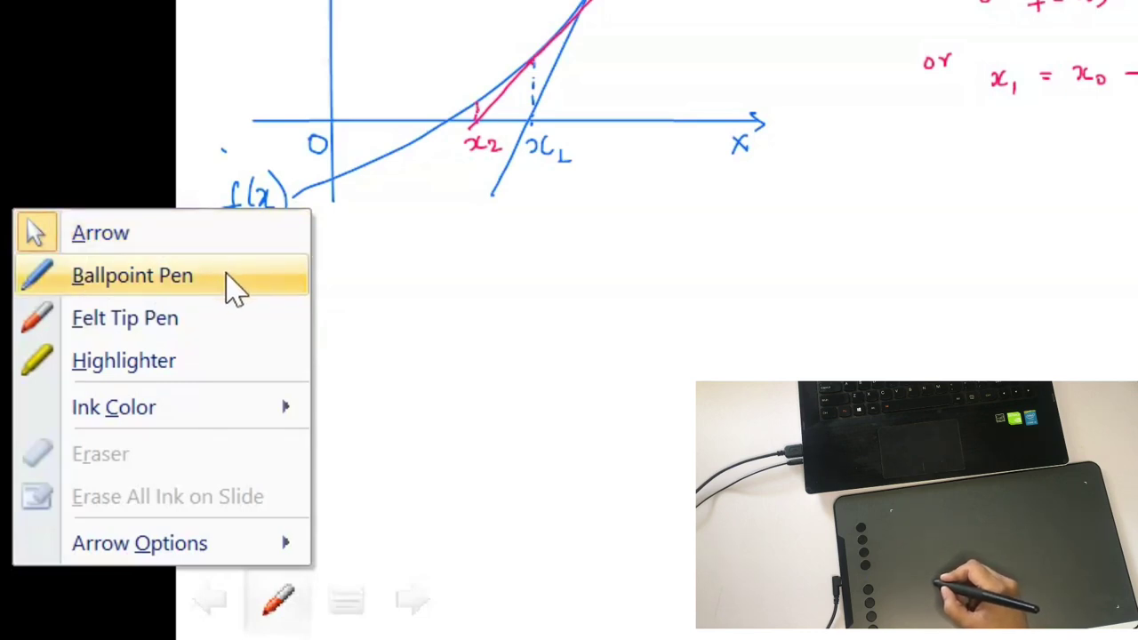
- Switch to the ballpoint pen and draw several wavy cyan strokes in the blank area below the graph
left_click(230, 276)
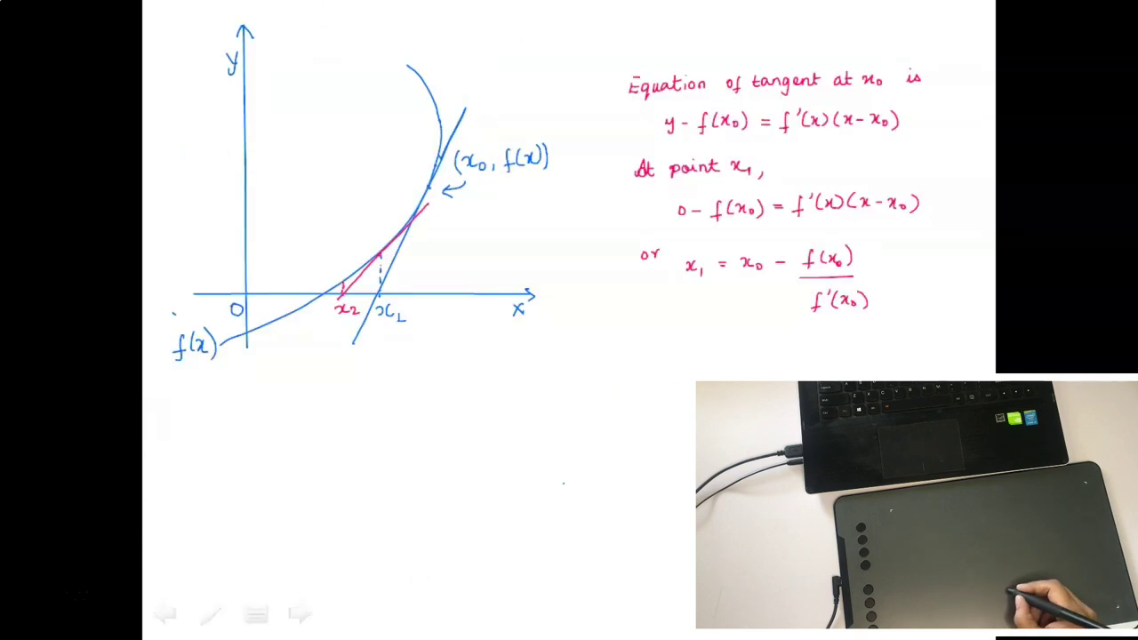
left_click_drag(474, 511, 622, 494)
left_click_drag(529, 533, 654, 512)
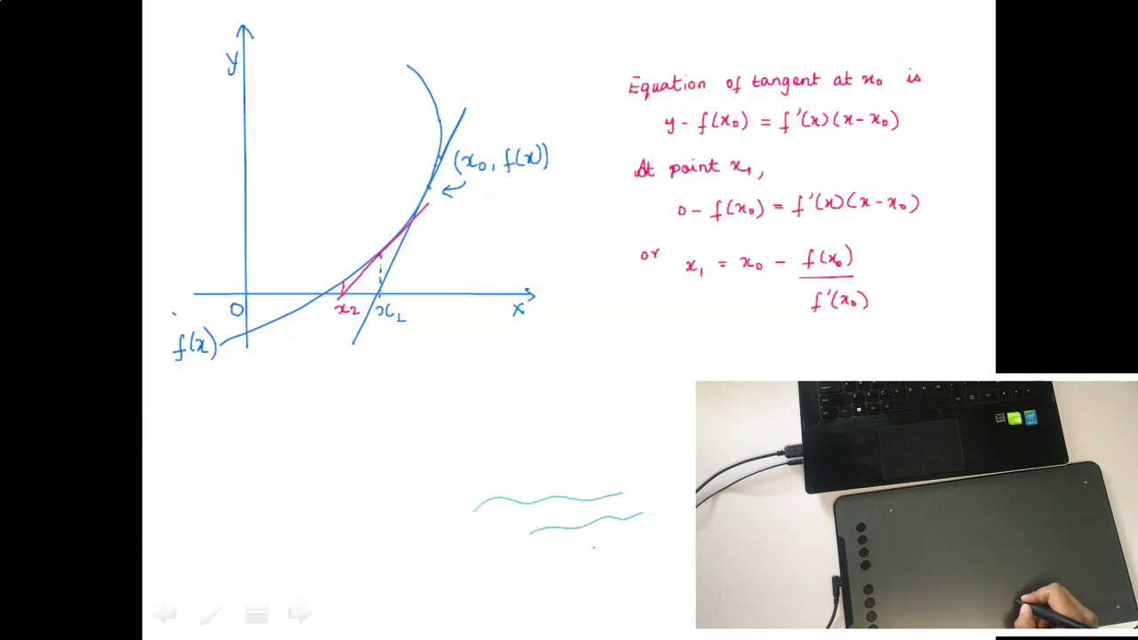
left_click_drag(611, 543, 654, 535)
left_click_drag(606, 555, 653, 545)
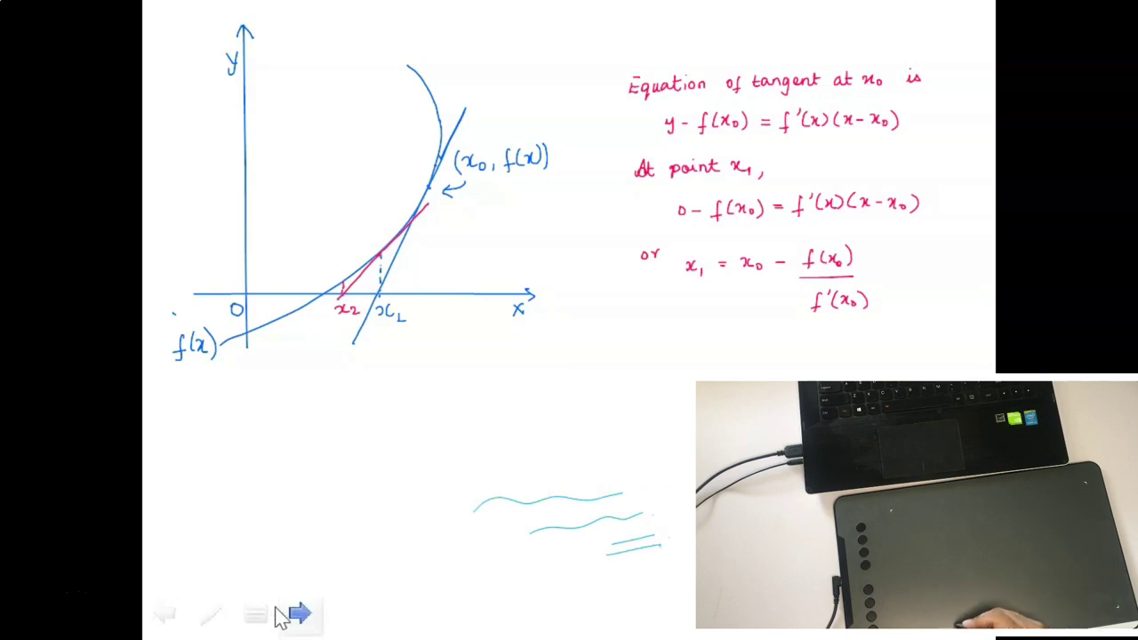
- Change the pen's ink colour to the red standard swatch from the pen options menu
left_click(210, 614)
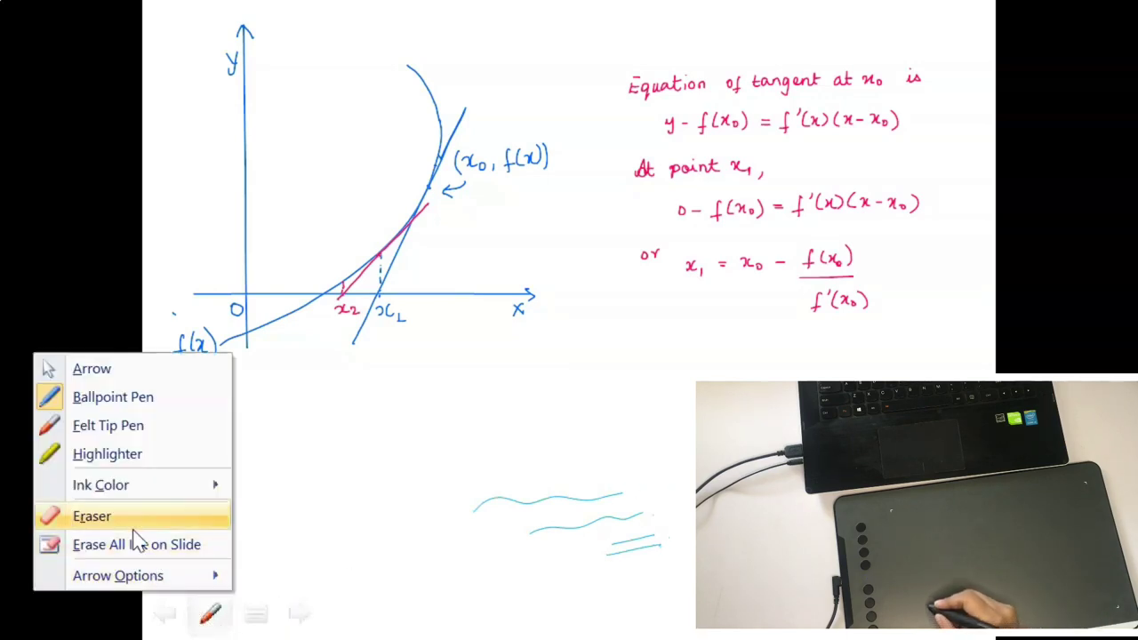
mouse_move(143, 484)
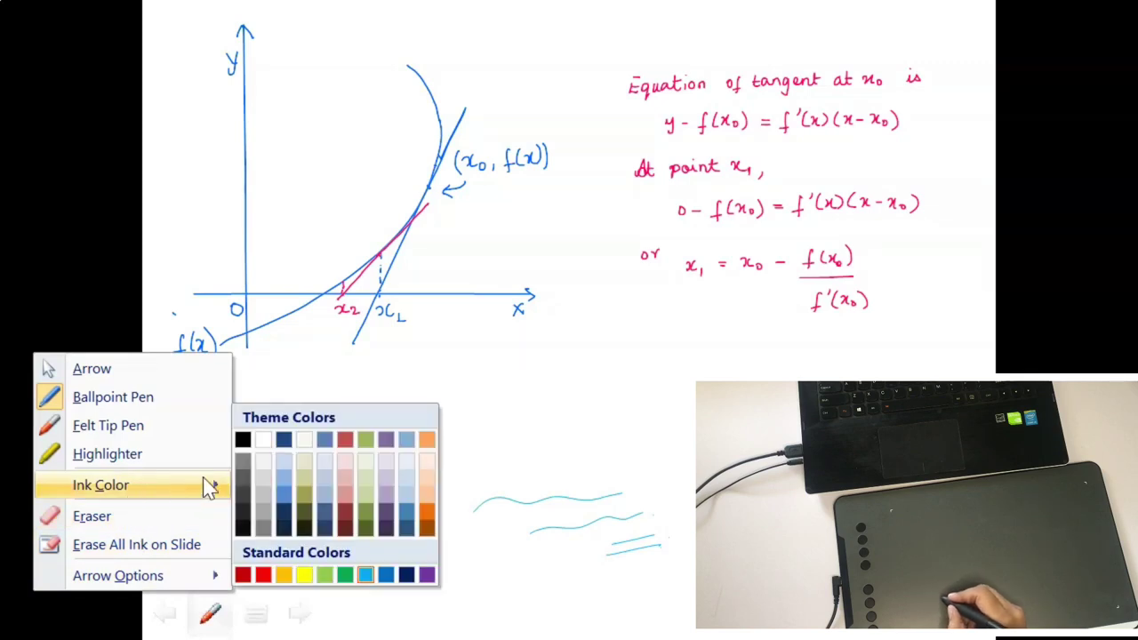
left_click(270, 575)
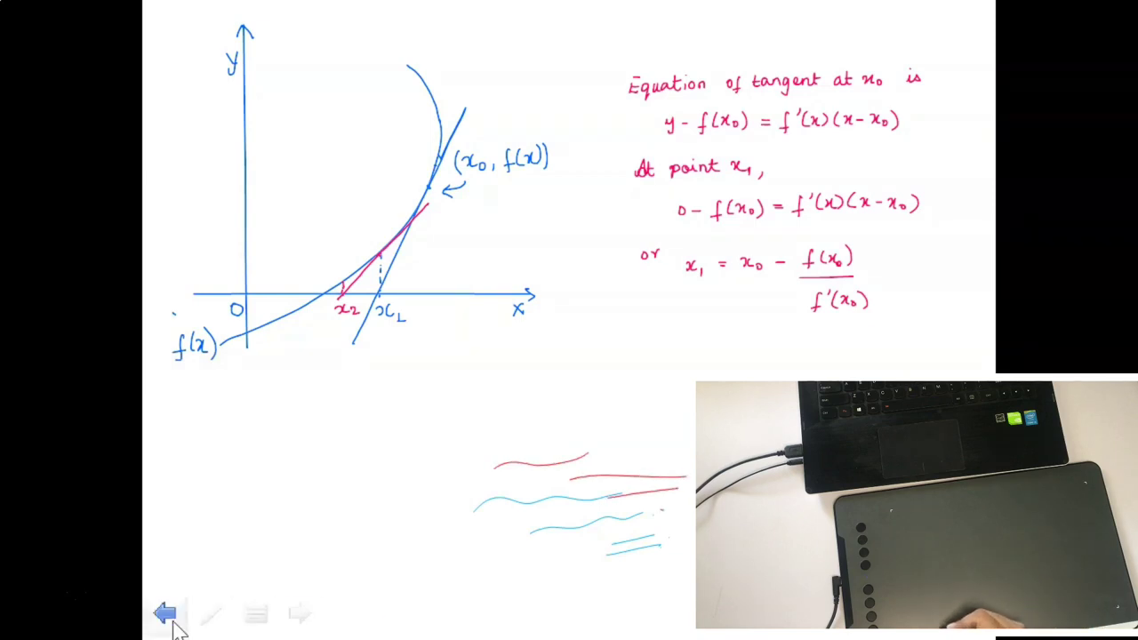
left_click(209, 620)
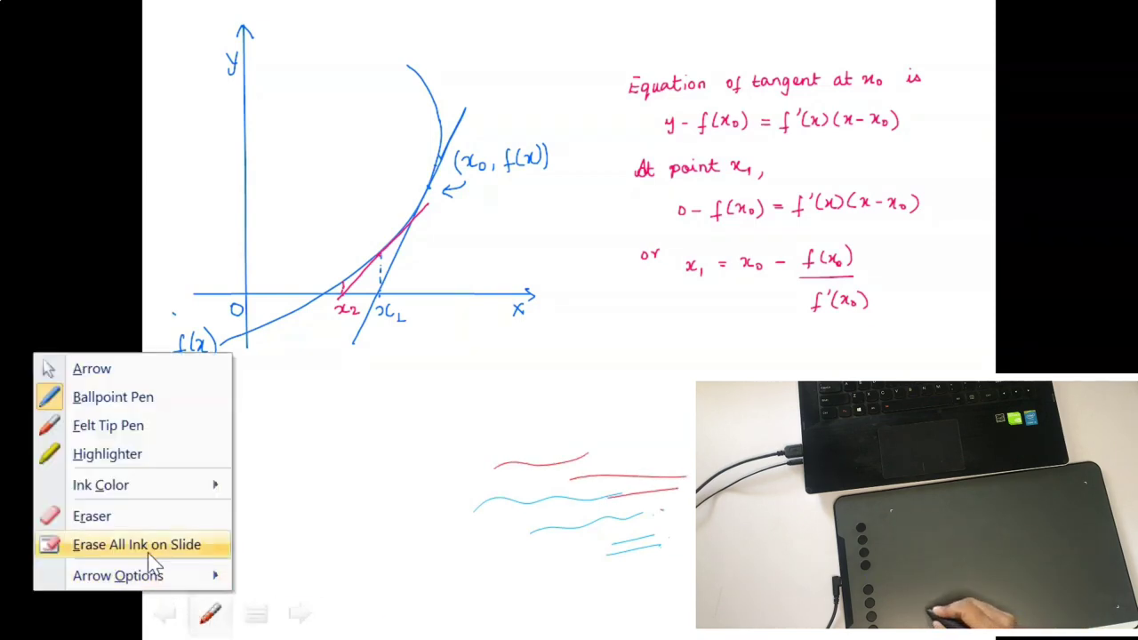
- Circle the (x0, f(x)) label with the yellow highlighter, then remove that highlight with the eraser
left_click(108, 458)
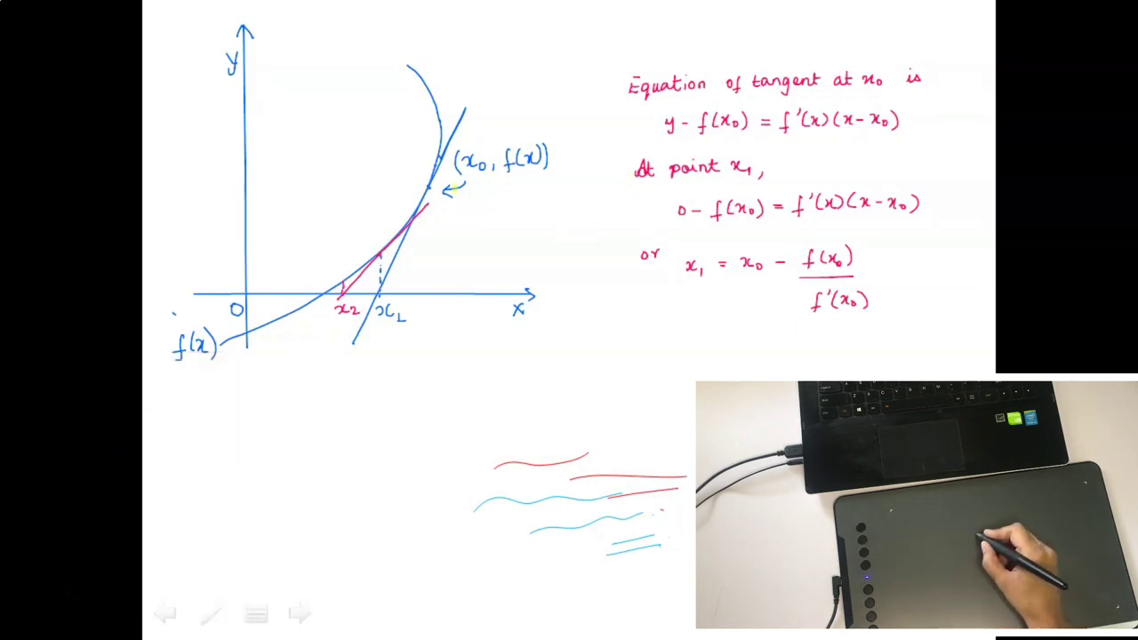
left_click_drag(478, 189, 437, 184)
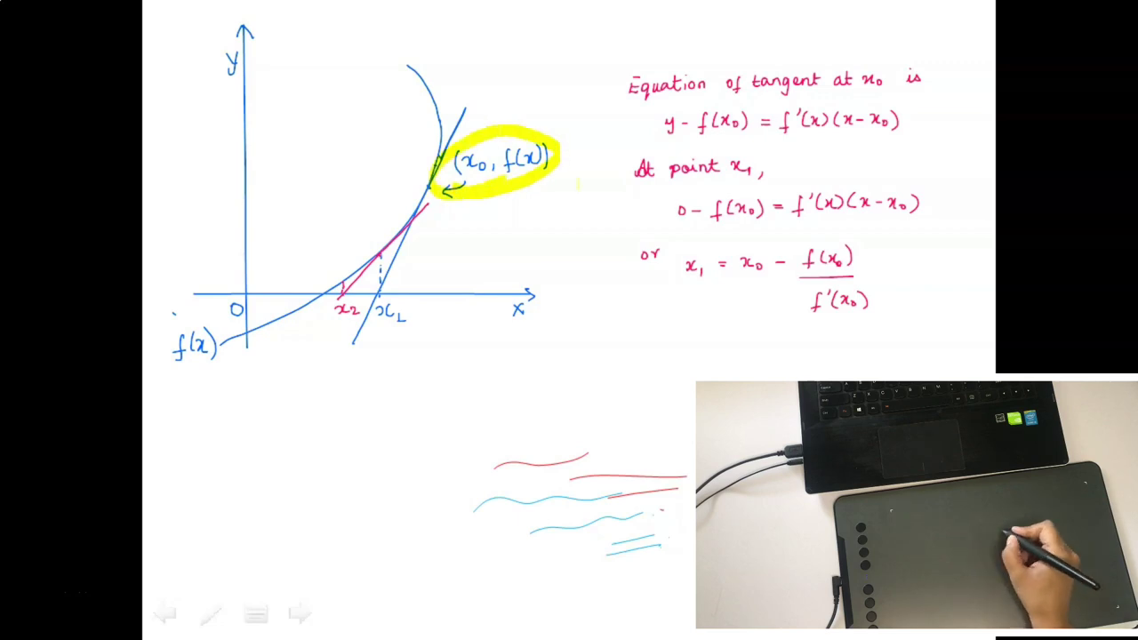
left_click(213, 615)
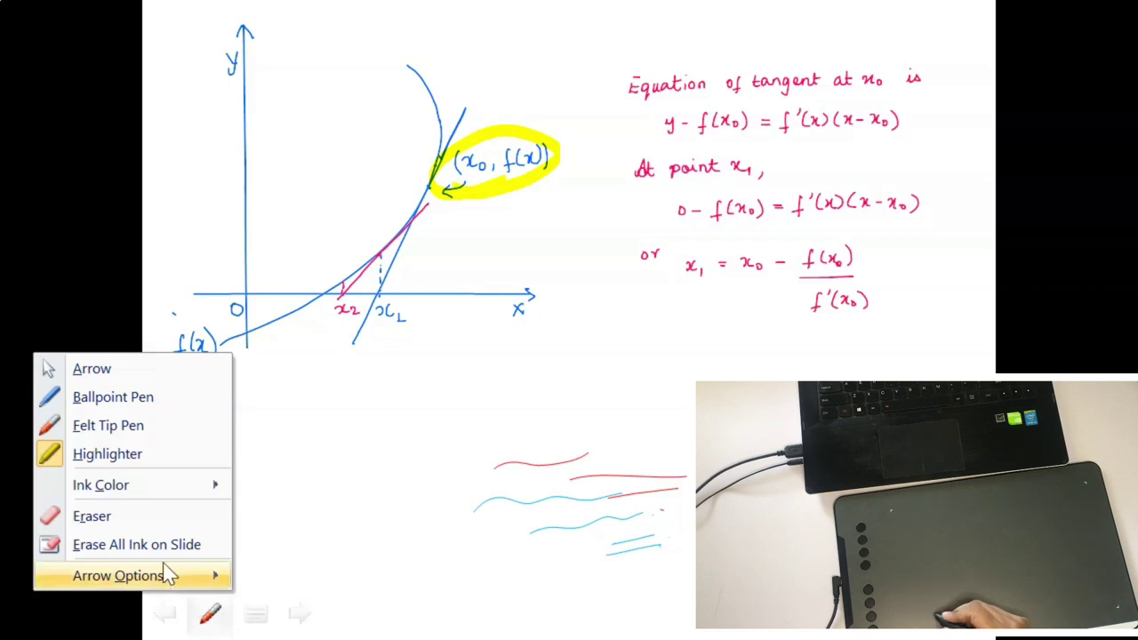
left_click(112, 517)
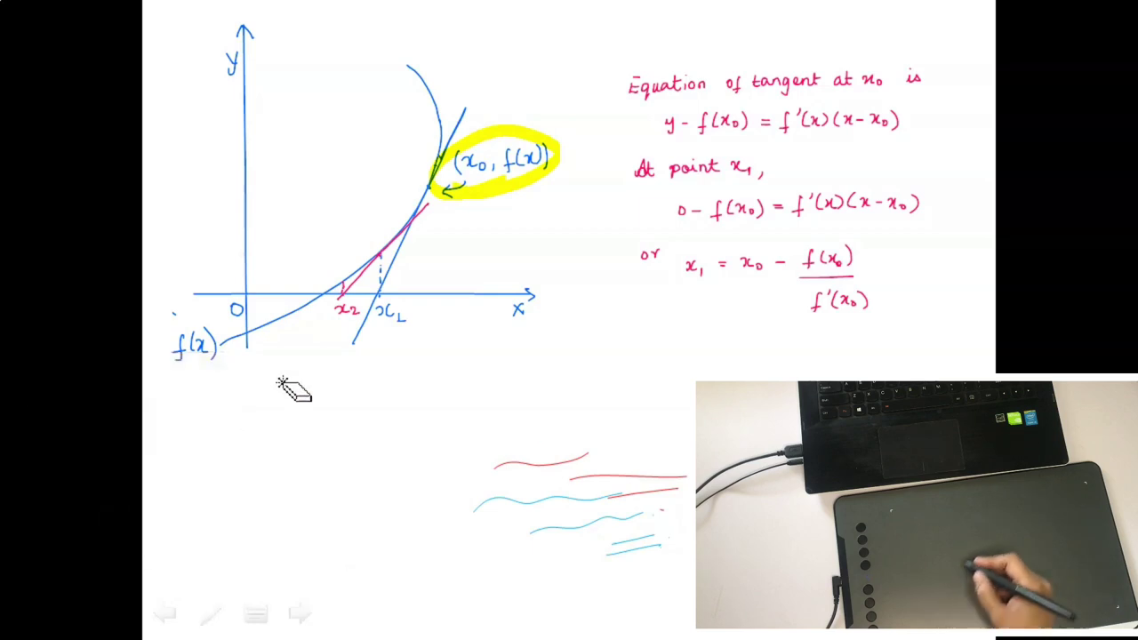
left_click(506, 189)
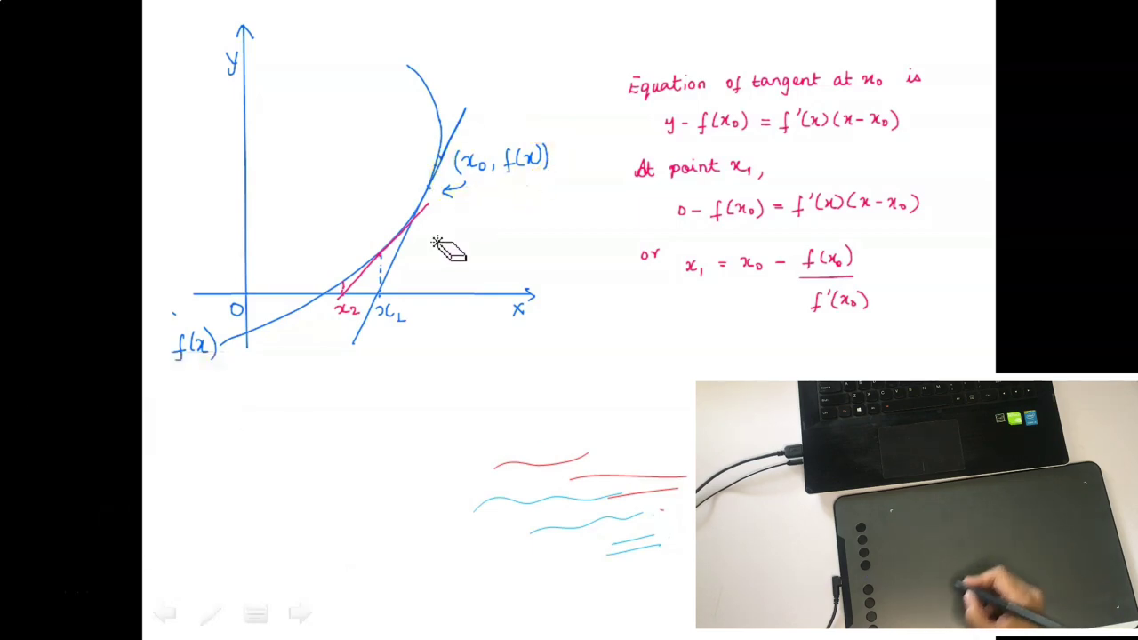
left_click(211, 614)
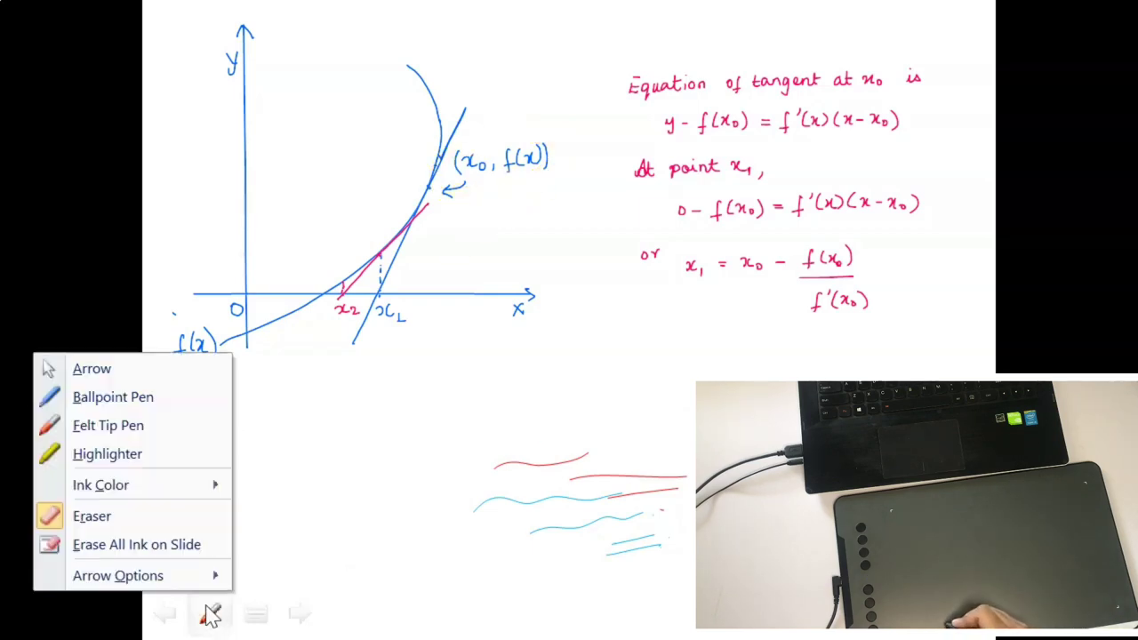
- Use Erase All Ink on Slide to clear the red and cyan scribbles, then reopen the pen menu
left_click(167, 551)
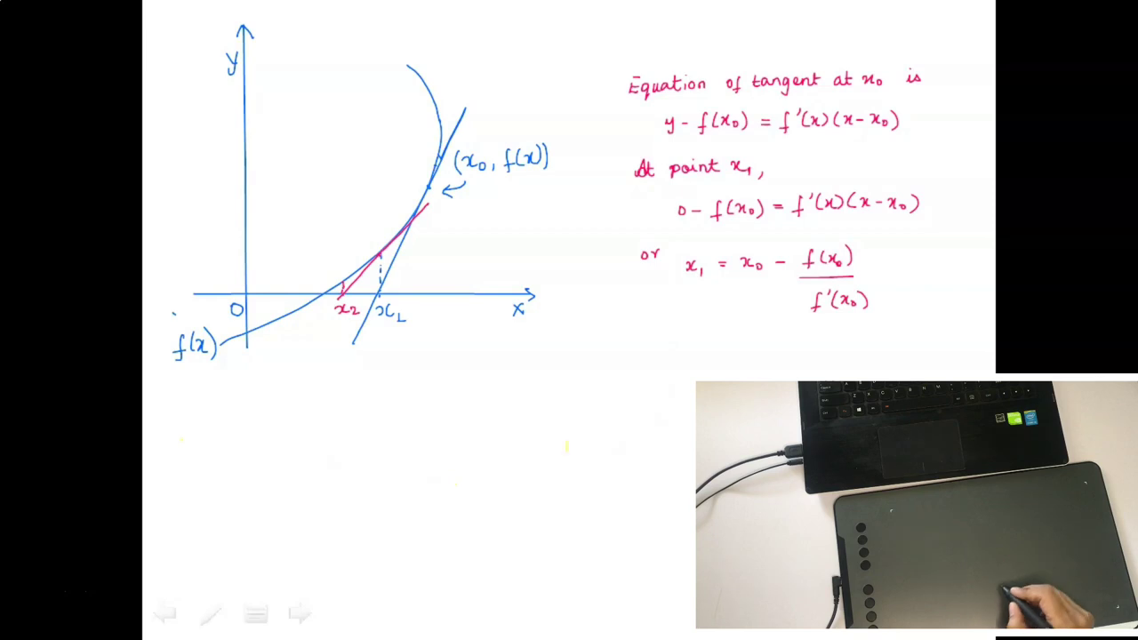
left_click(211, 619)
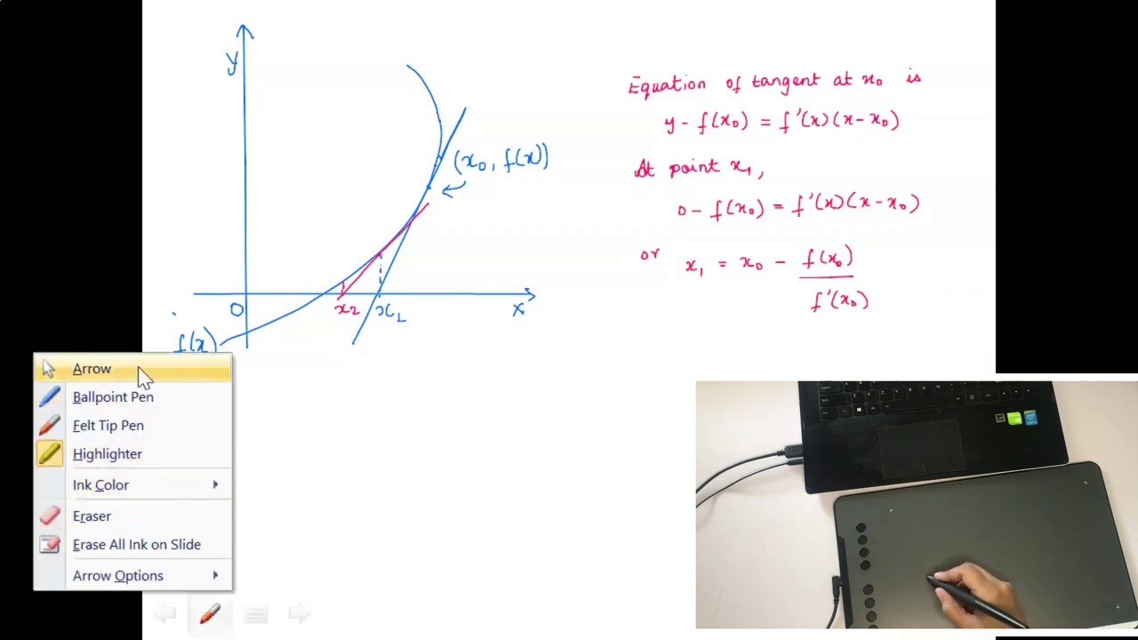